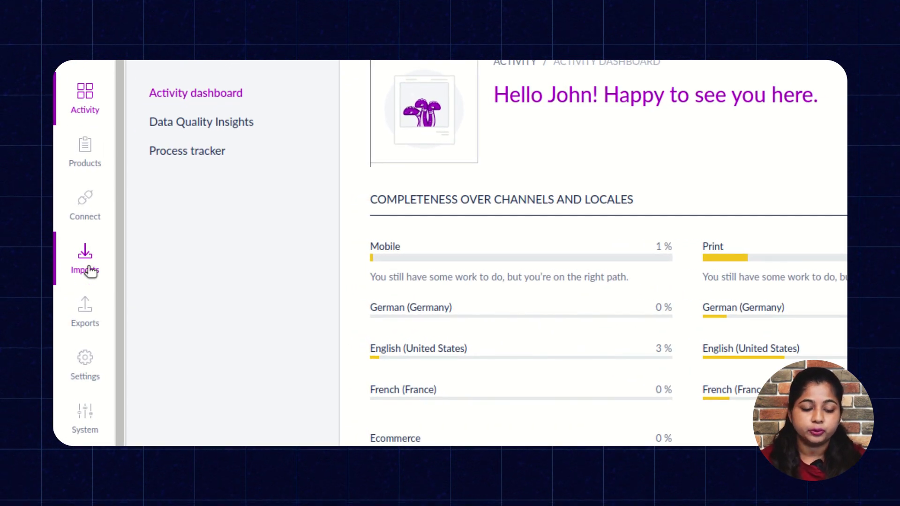
Browse the 34 import profiles on the Imports page and start a new import profile.
left_click(89, 269)
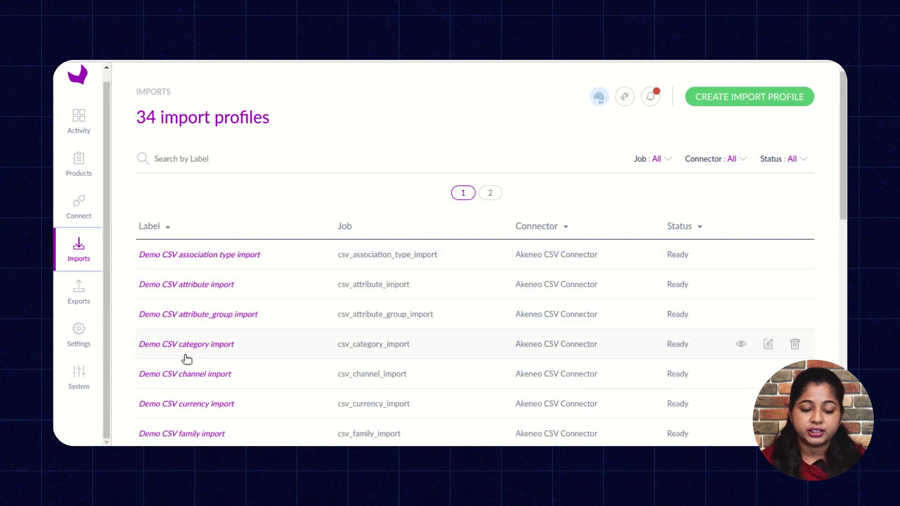
scroll(272, 376, "down", 2)
scroll(274, 377, "down", 4)
scroll(273, 377, "up", 5)
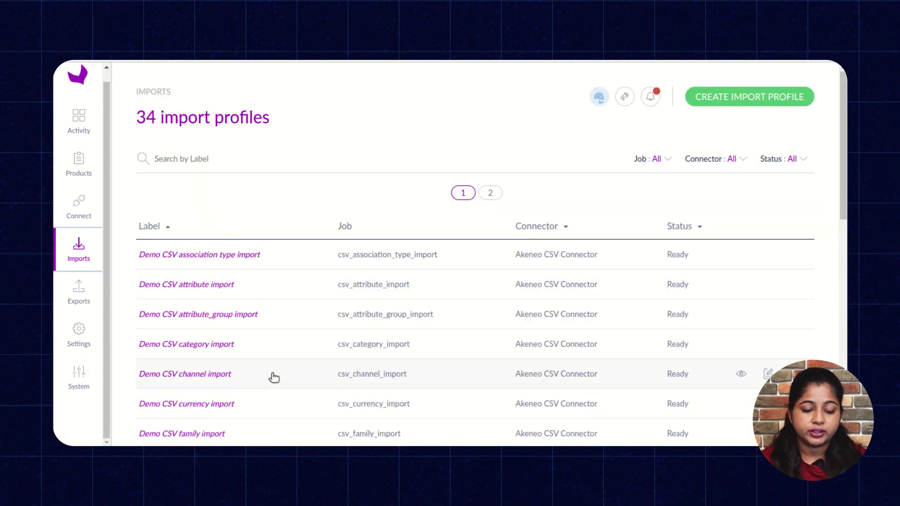
scroll(273, 377, "down", 9)
scroll(273, 378, "down", 2)
scroll(274, 377, "up", 10)
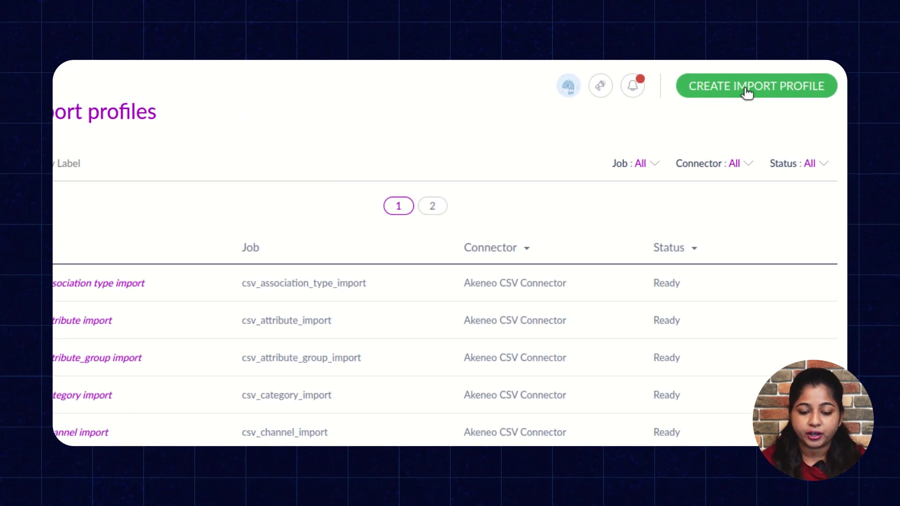
left_click(747, 92)
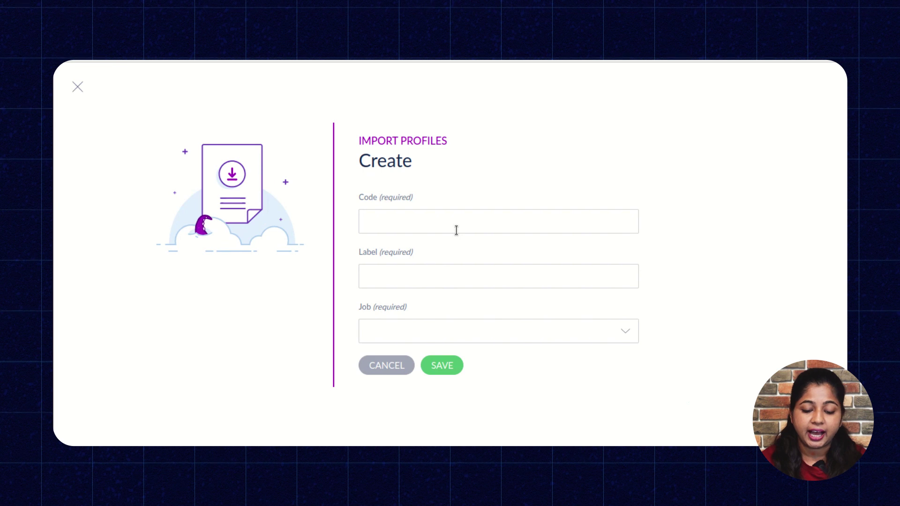
Review the import job types in the Job dropdown, leaving the job unselected.
left_click(389, 334)
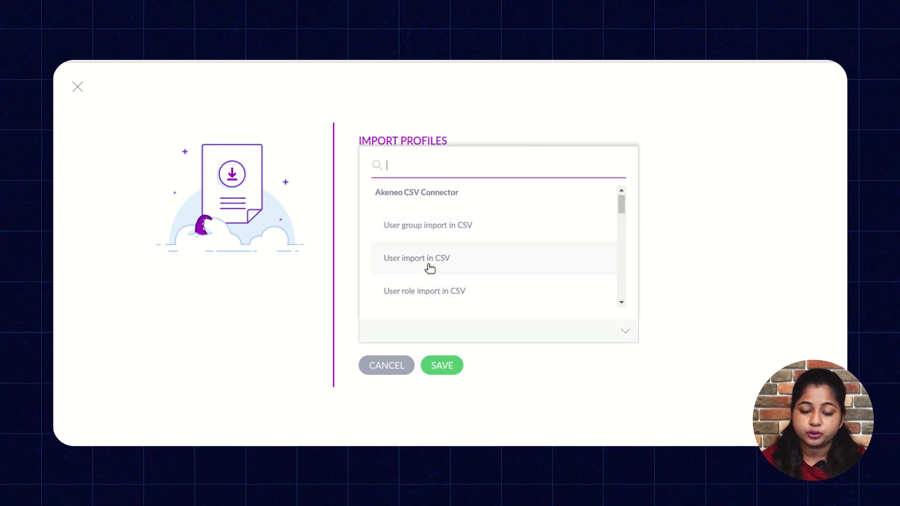
scroll(429, 268, "down", 2)
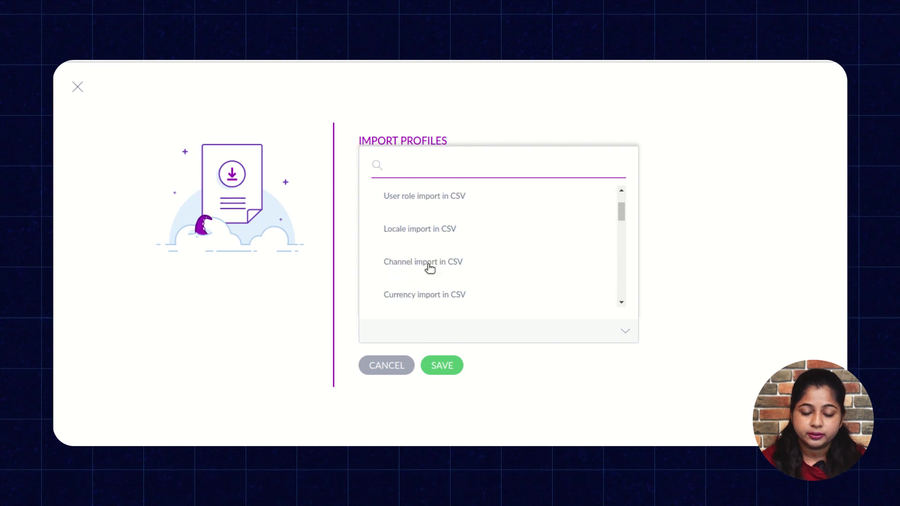
scroll(429, 268, "up", 2)
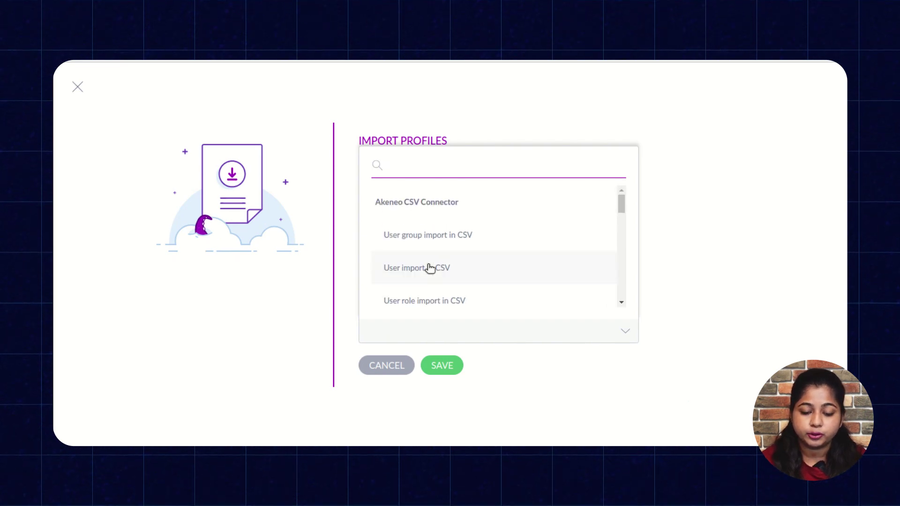
scroll(430, 268, "down", 10)
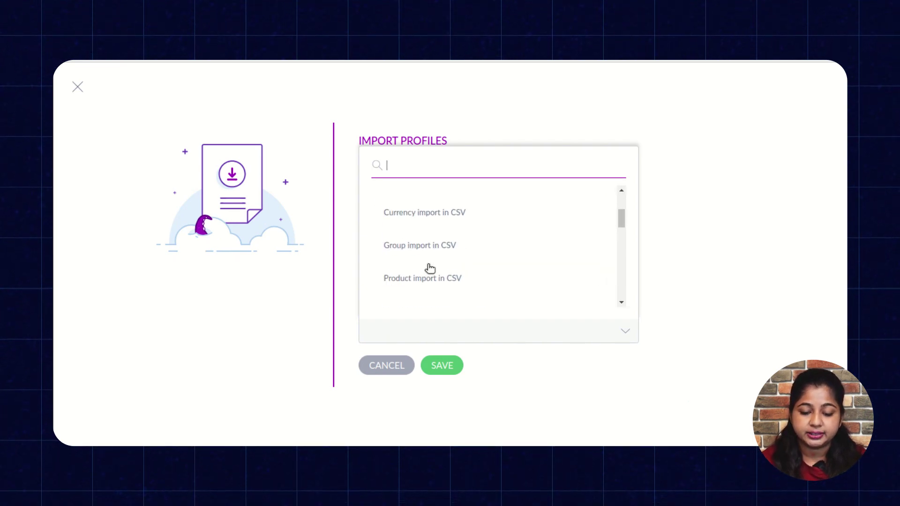
scroll(430, 268, "down", 5)
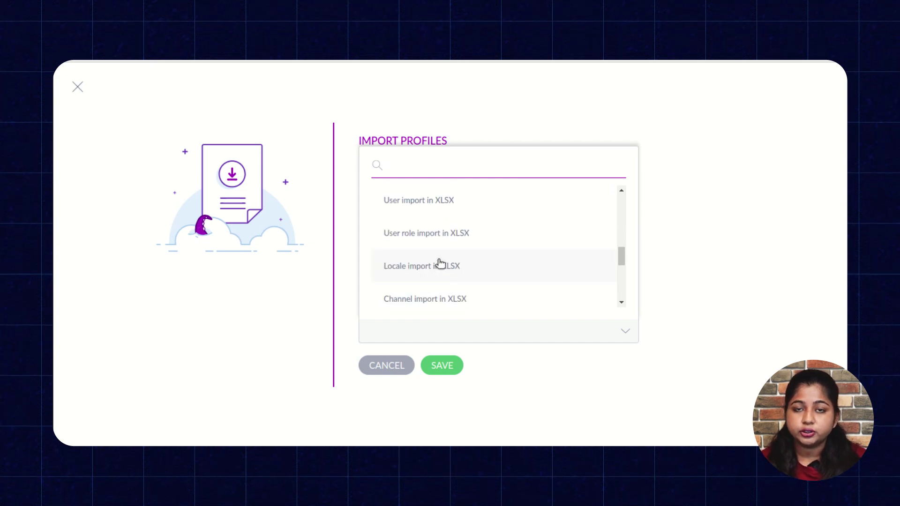
scroll(448, 280, "down", 1)
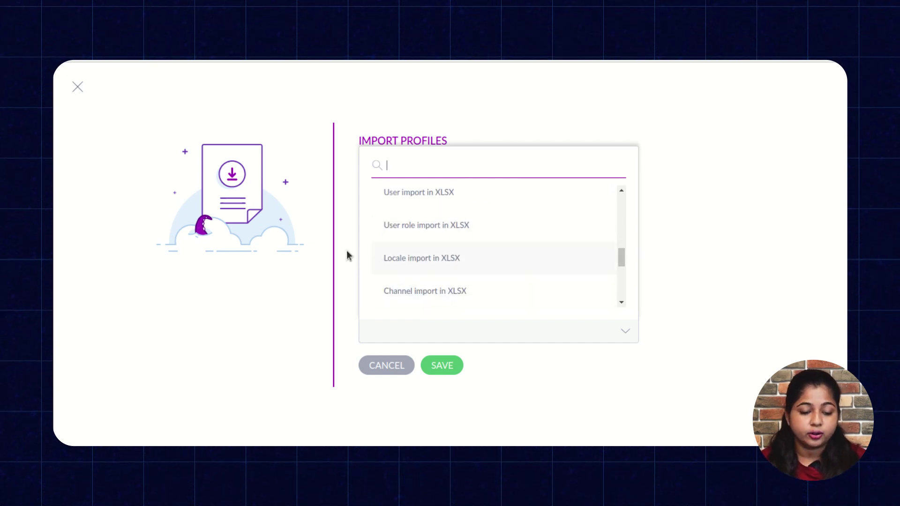
left_click(77, 89)
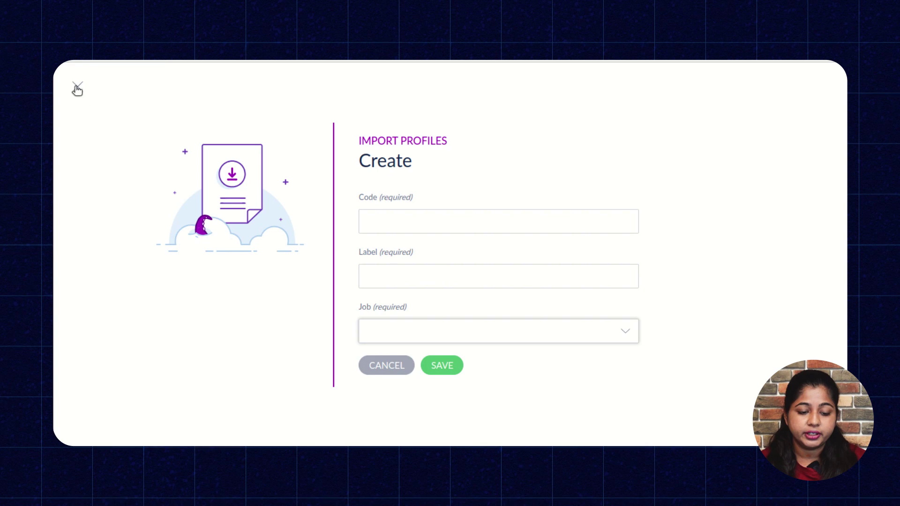
Cancel the new profile and open the Demo CSV product import for editing.
left_click(77, 89)
scroll(311, 257, "down", 3)
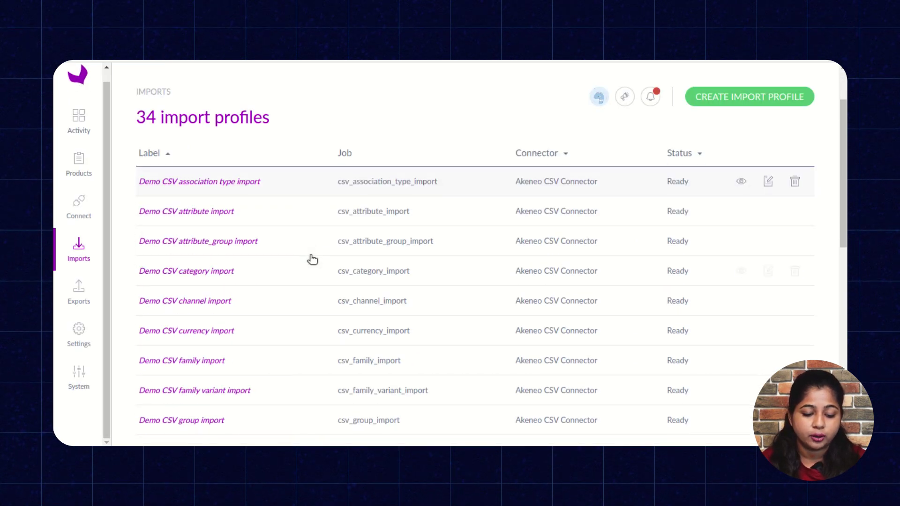
scroll(232, 341, "down", 10)
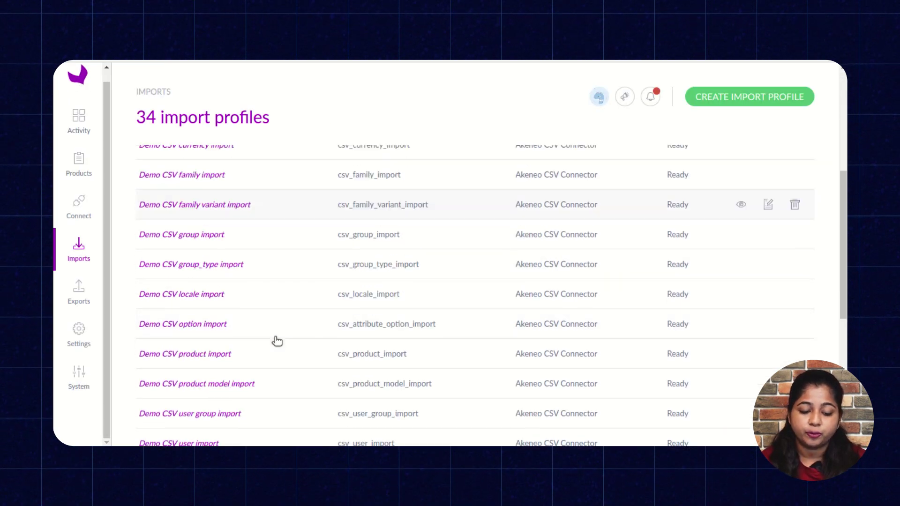
left_click(229, 306)
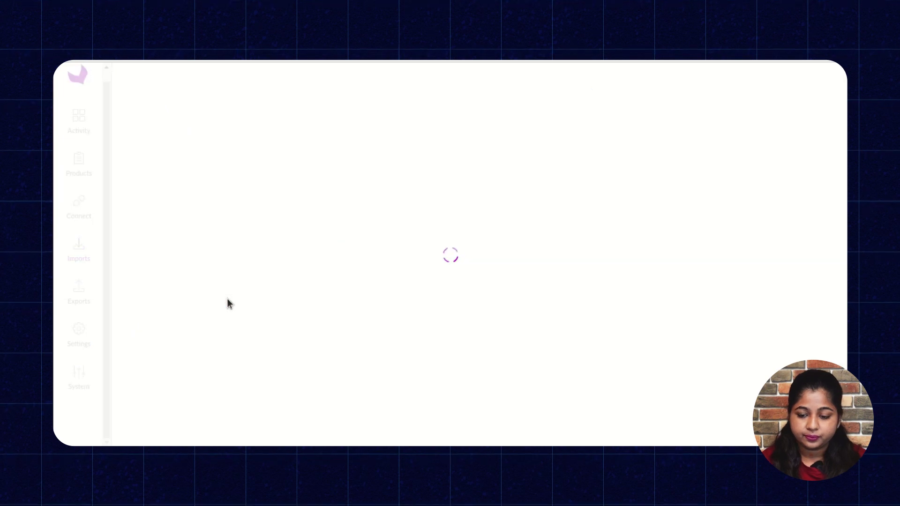
left_click(793, 97)
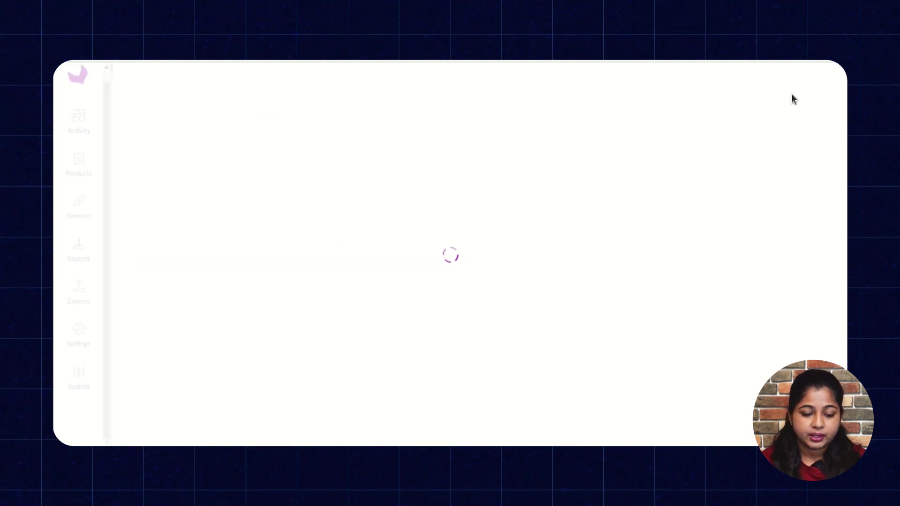
Keep Local storage and view global settings: semicolon delimiter, dot decimal separator.
left_click(173, 197)
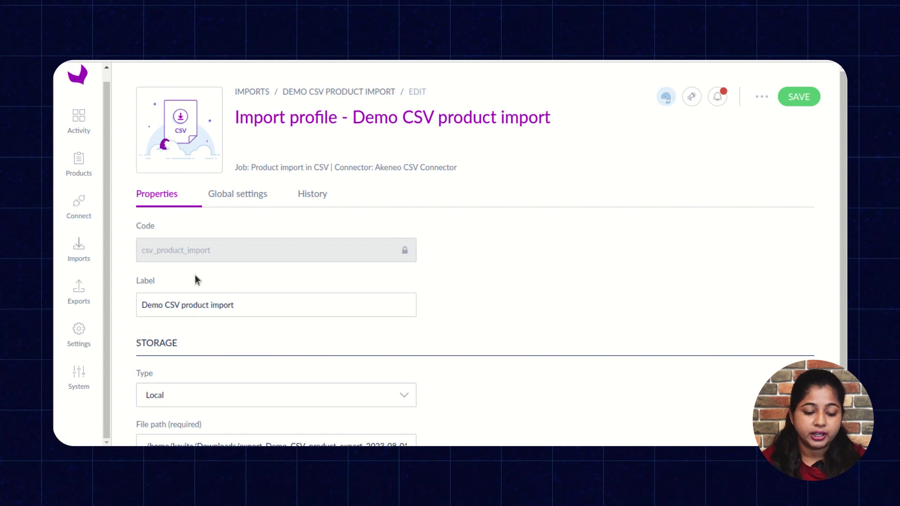
scroll(248, 309, "down", 1)
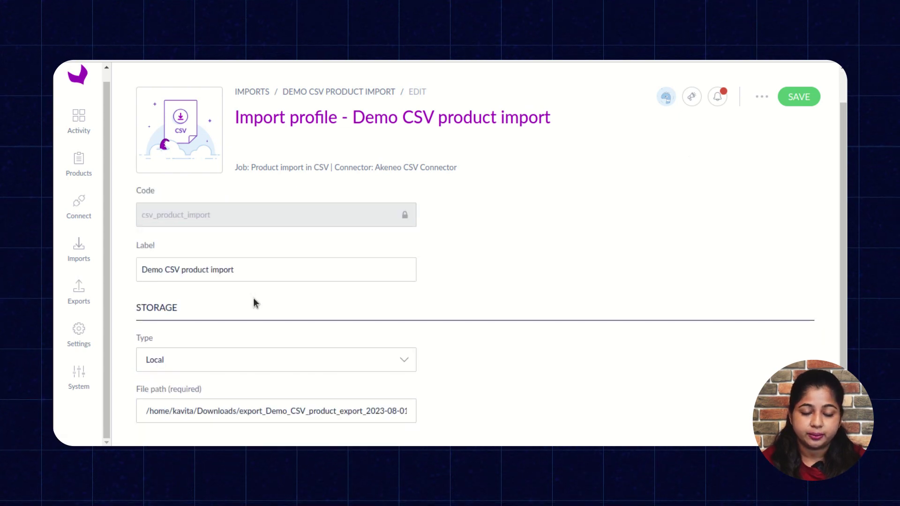
left_click(202, 363)
left_click(425, 349)
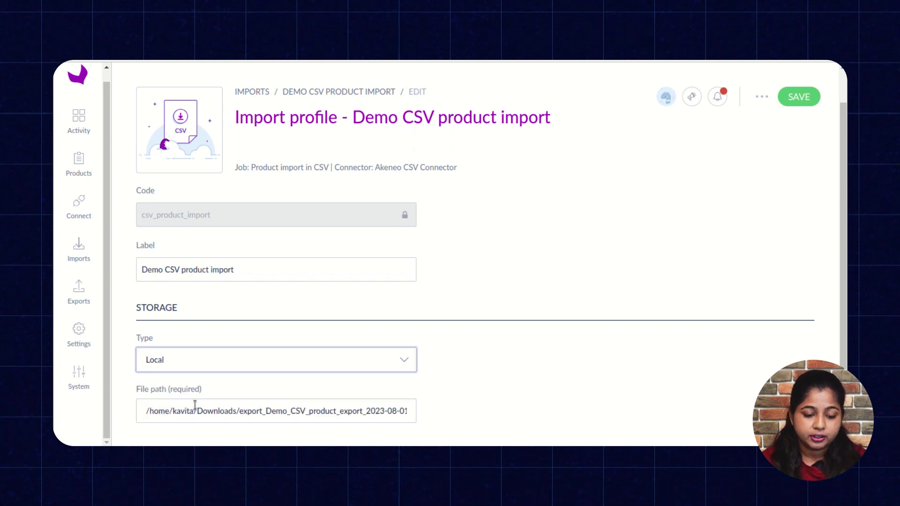
scroll(207, 427, "up", 1)
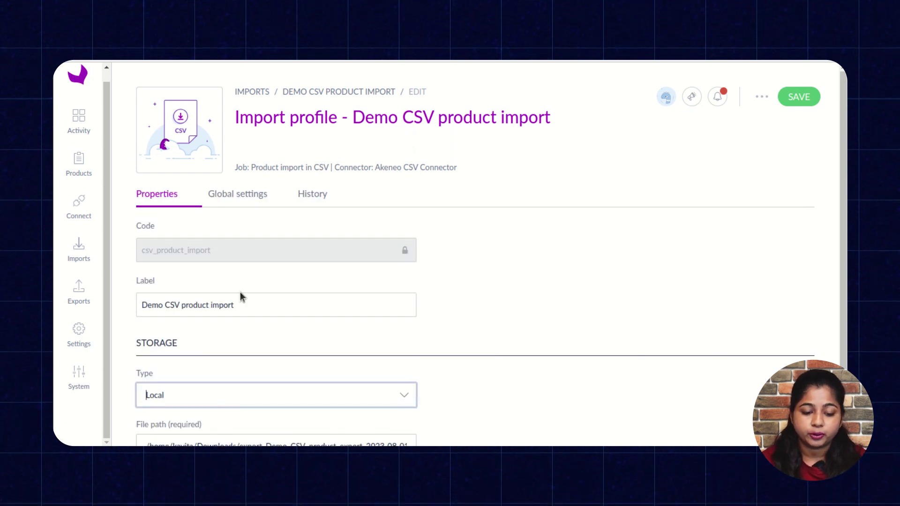
left_click(247, 200)
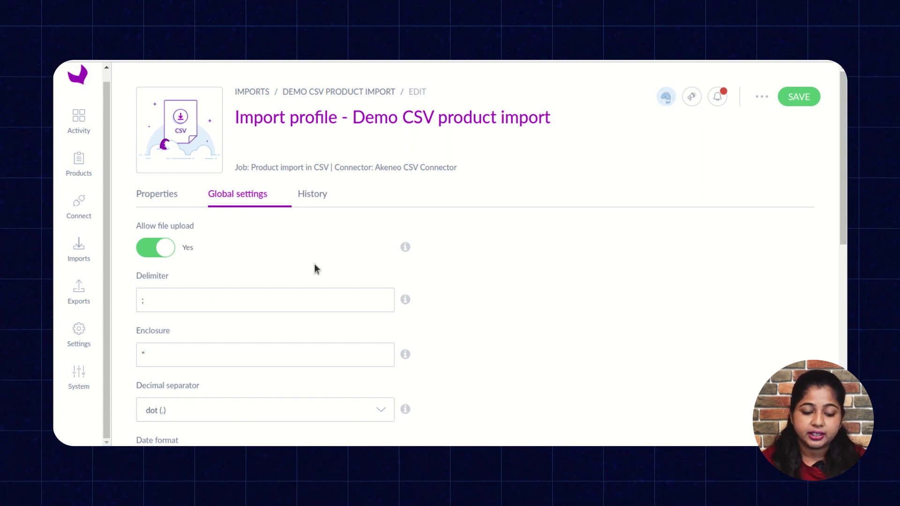
scroll(356, 314, "down", 1)
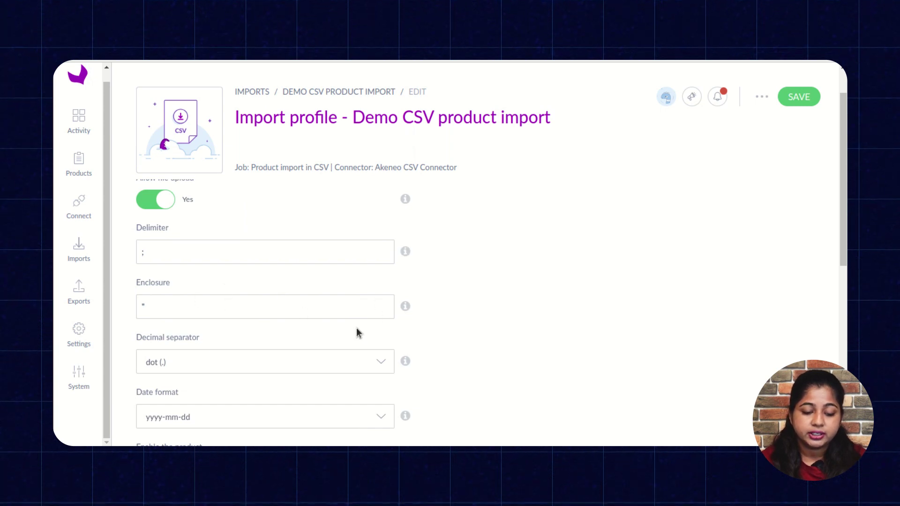
scroll(356, 328, "down", 1)
scroll(291, 338, "down", 1)
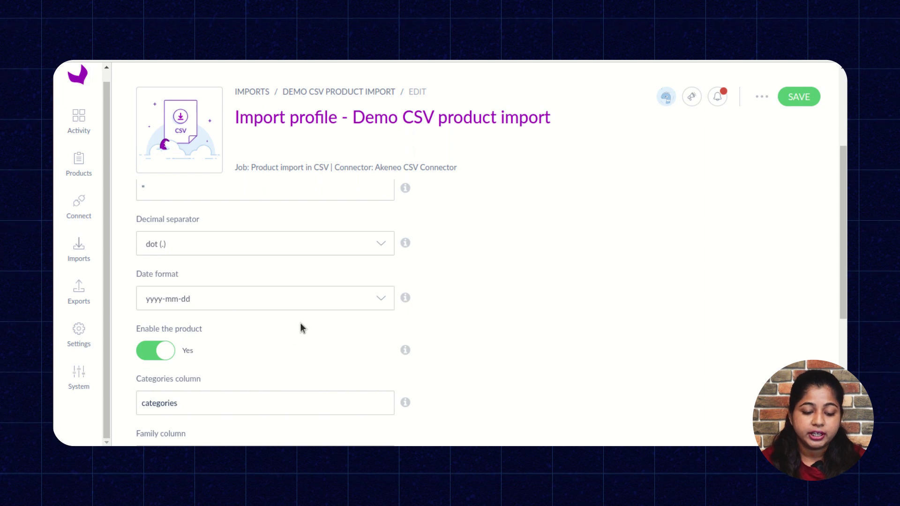
scroll(282, 327, "down", 1)
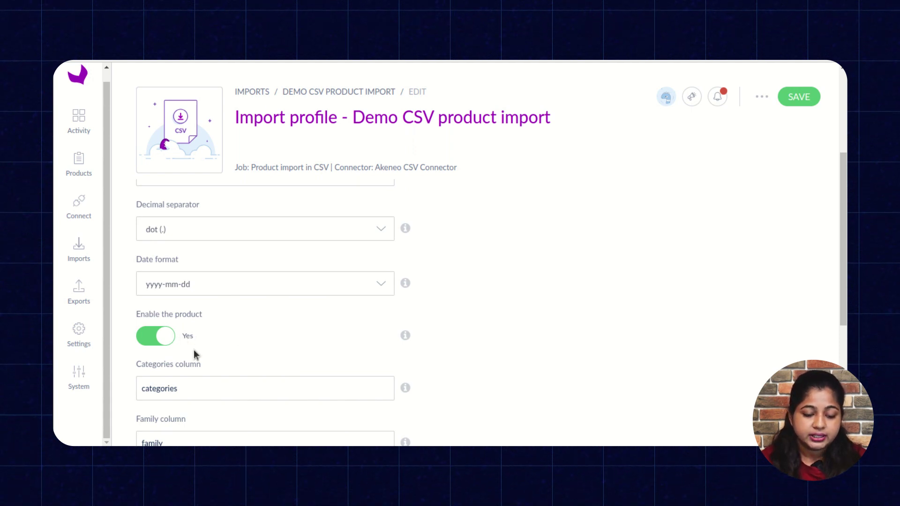
scroll(194, 348, "down", 1)
scroll(233, 341, "down", 1)
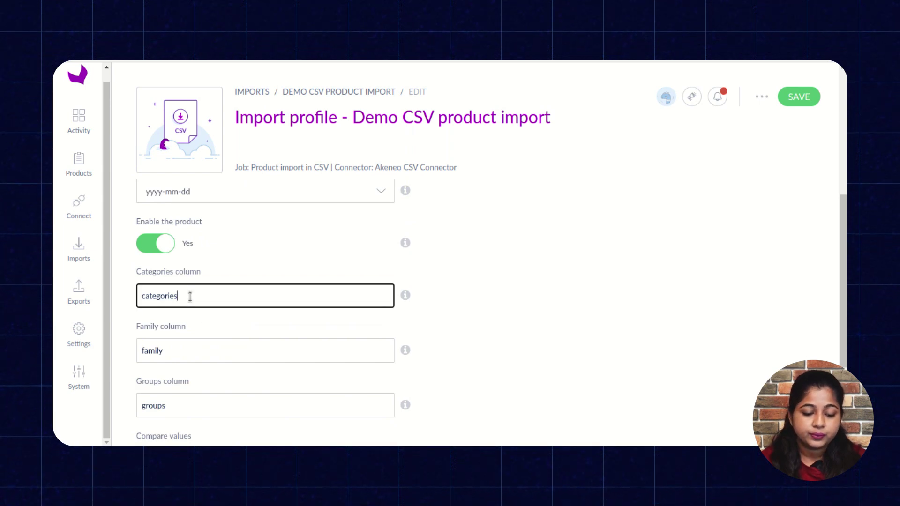
scroll(212, 346, "down", 2)
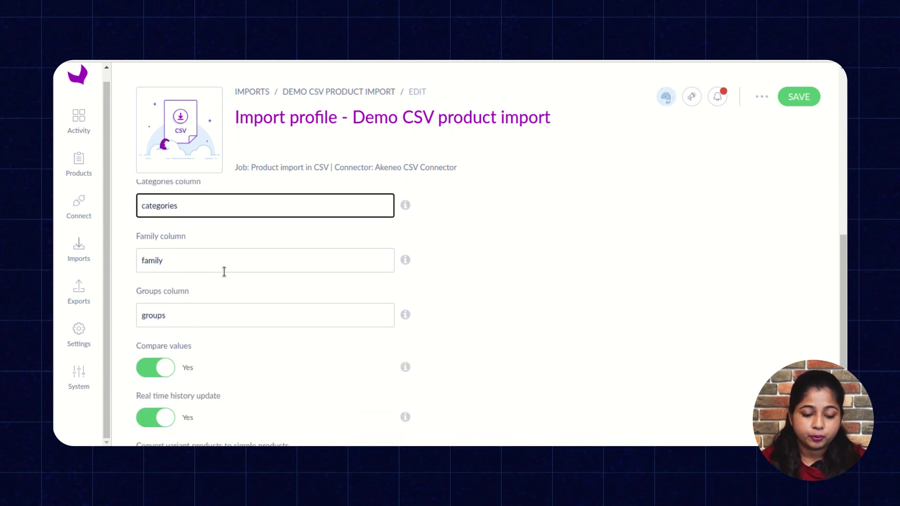
scroll(230, 303, "down", 1)
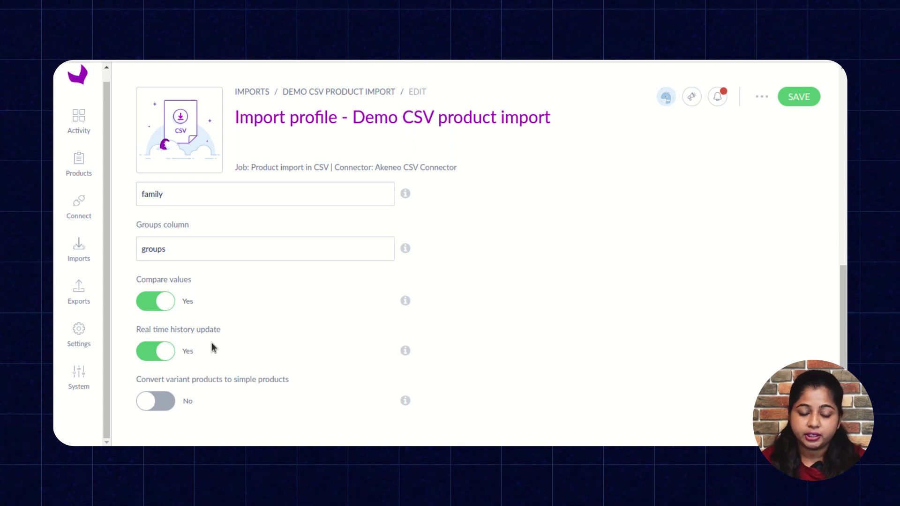
scroll(305, 290, "up", 10)
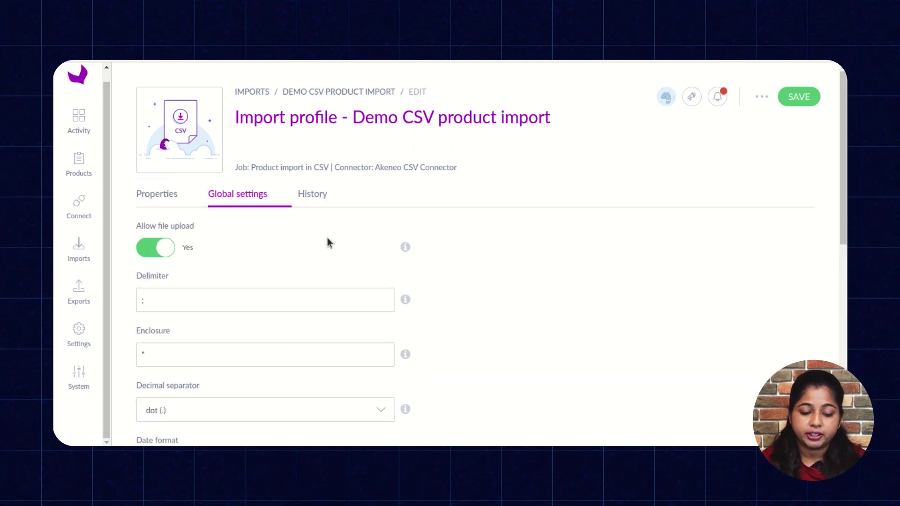
left_click(313, 196)
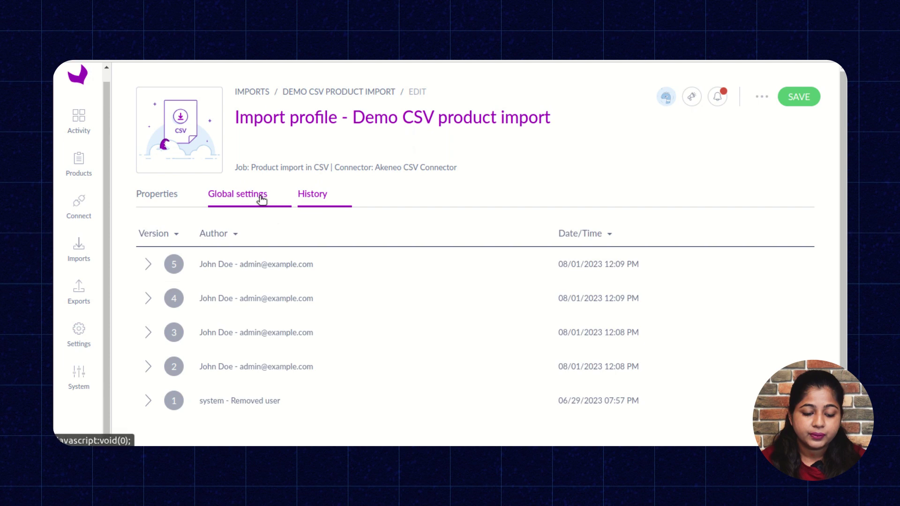
left_click(261, 199)
scroll(261, 355, "down", 10)
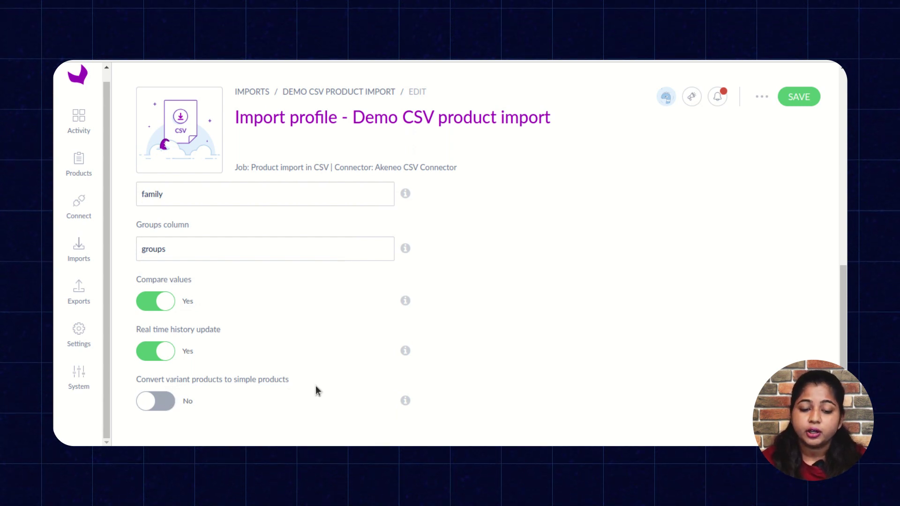
scroll(317, 389, "up", 10)
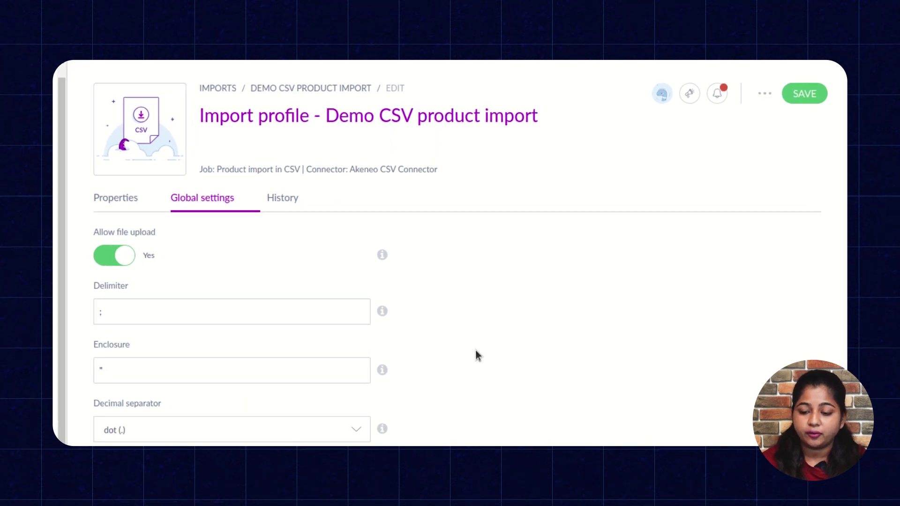
Save the Demo CSV product import profile and run the import, updating 1 product.
left_click(817, 92)
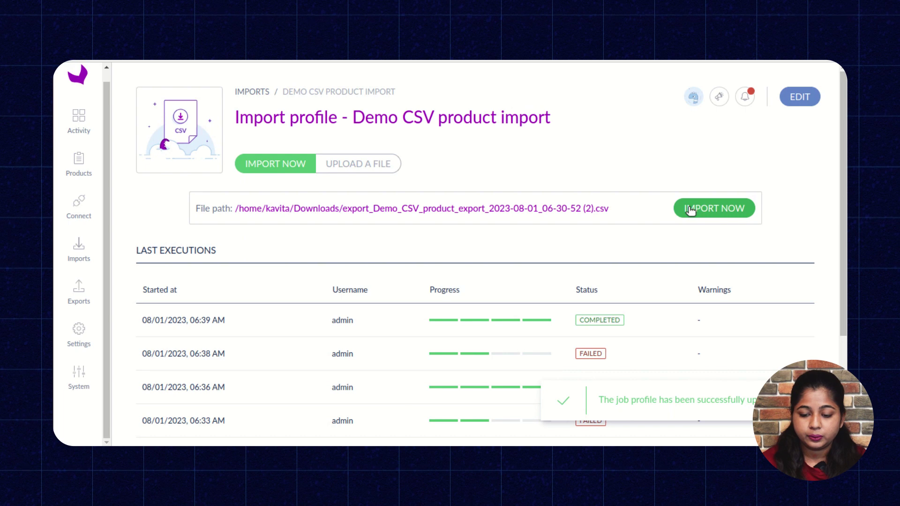
left_click(688, 210)
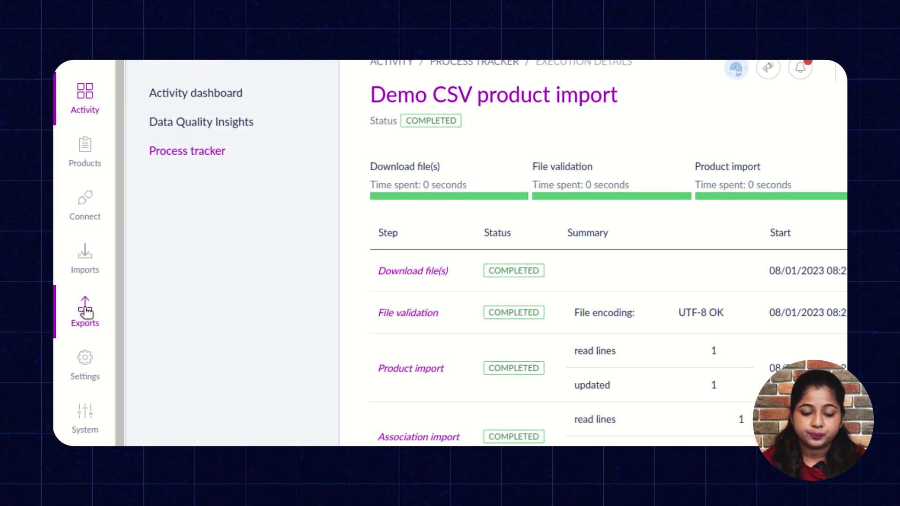
Open the Exports page and scroll through the 34 export profiles.
left_click(84, 312)
scroll(374, 355, "down", 5)
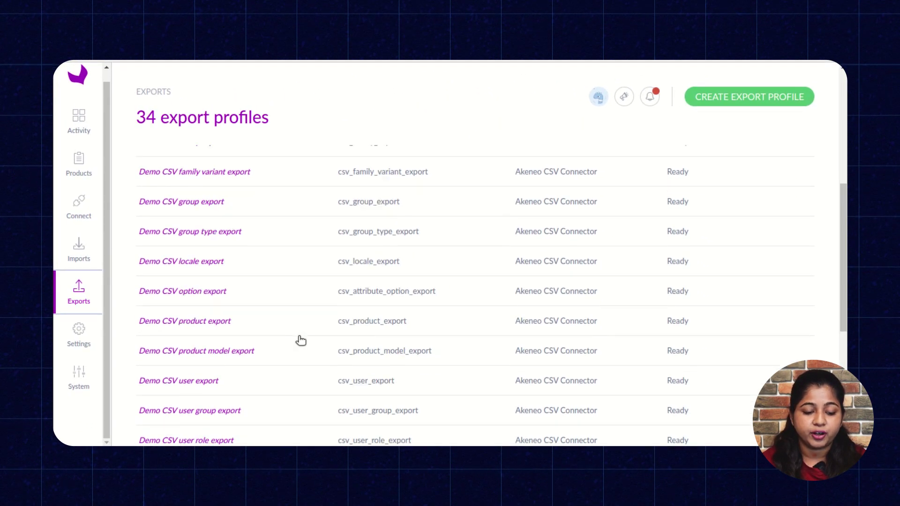
scroll(301, 341, "up", 5)
scroll(300, 340, "down", 10)
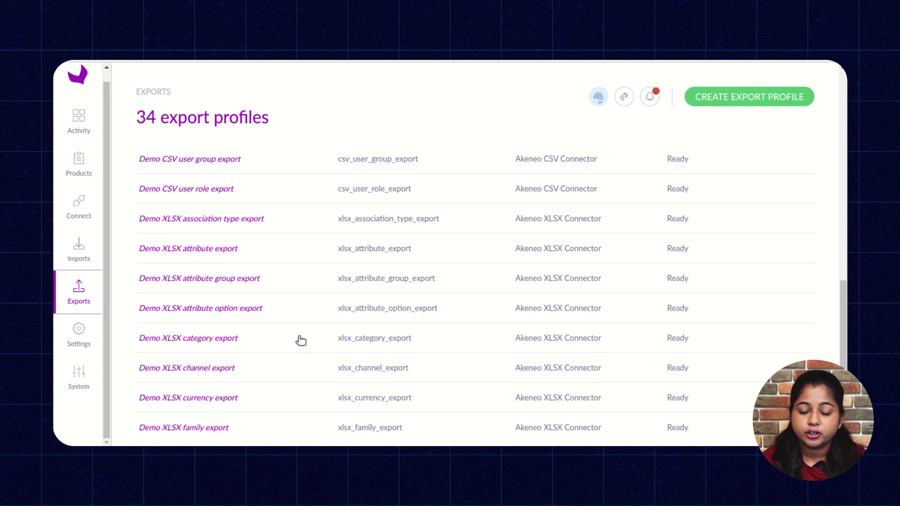
scroll(301, 341, "up", 10)
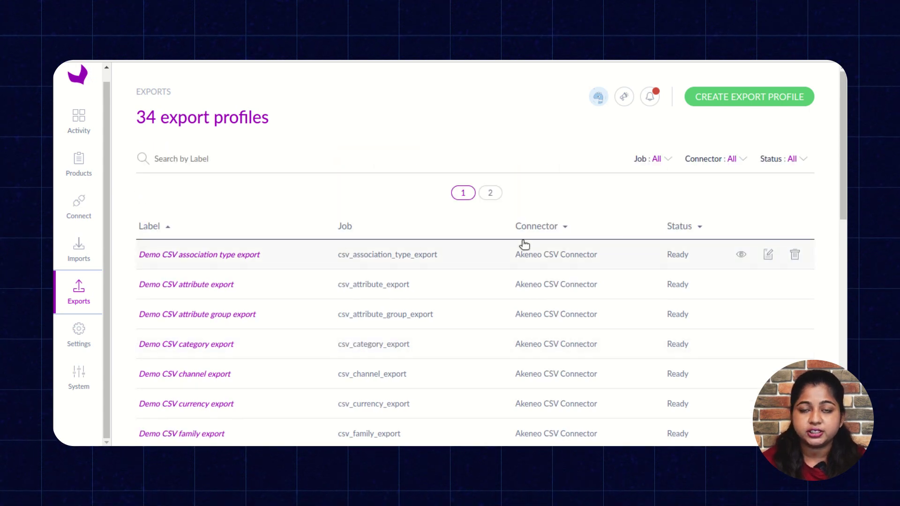
Look over the export job types in a new export profile form, then cancel it.
left_click(735, 96)
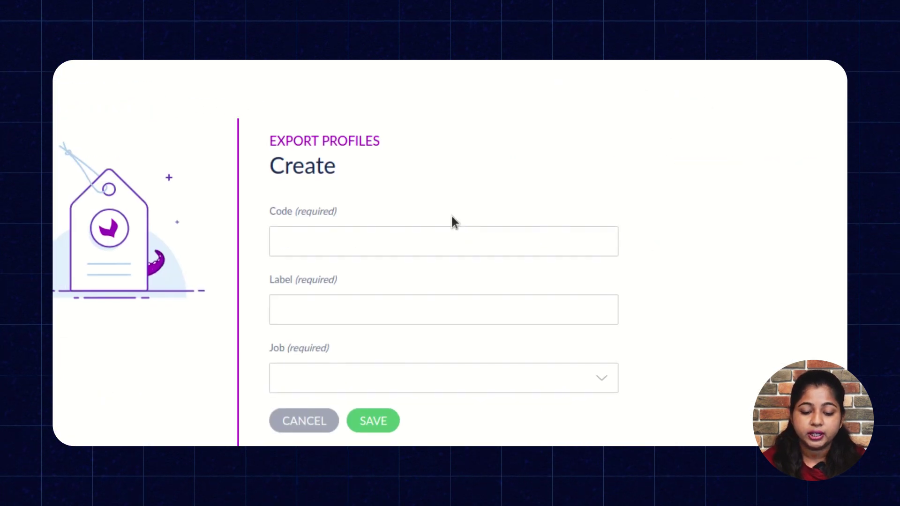
left_click(396, 334)
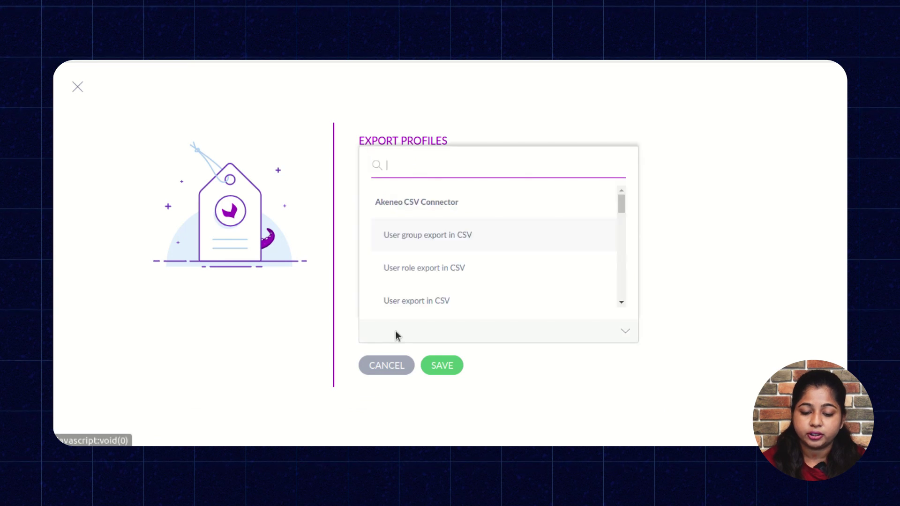
scroll(462, 272, "down", 5)
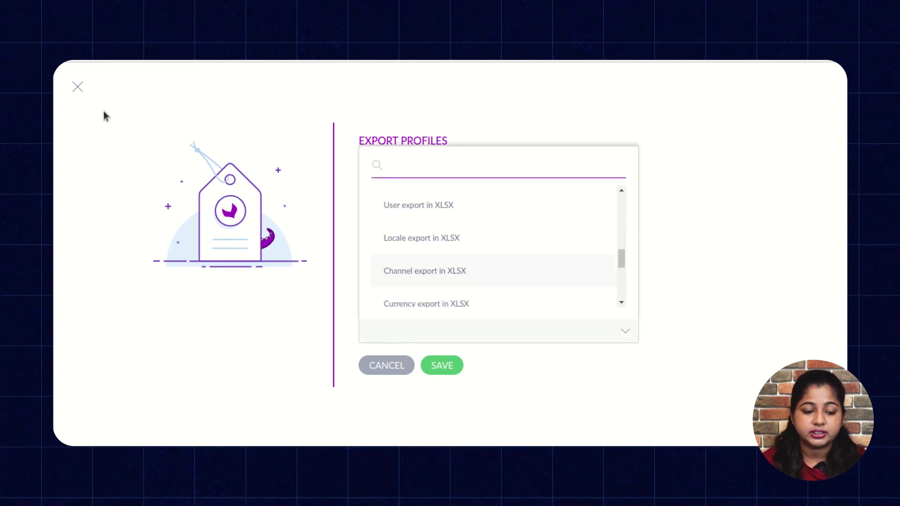
left_click(79, 88)
left_click(79, 88)
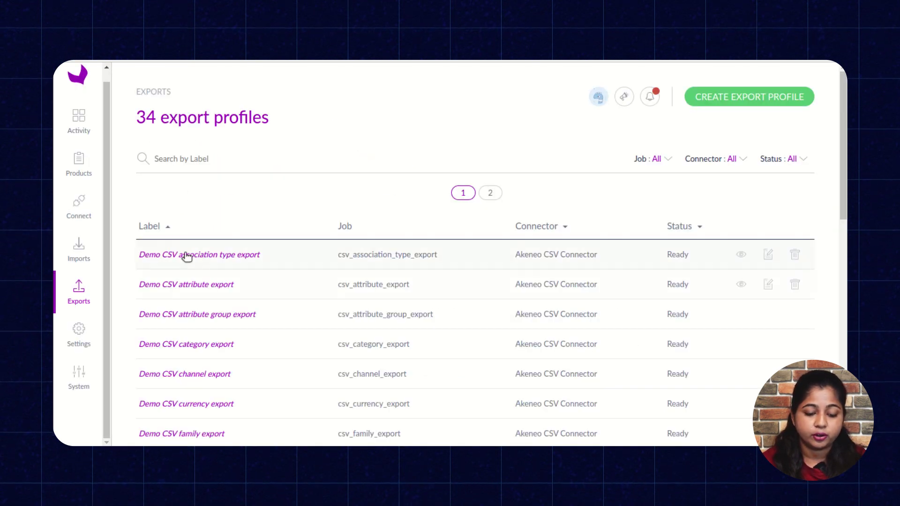
scroll(186, 256, "down", 2)
scroll(244, 293, "down", 4)
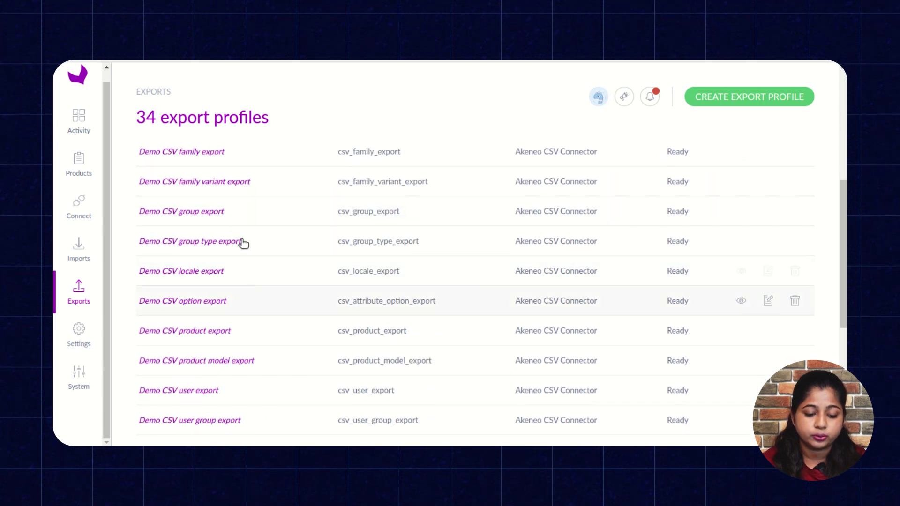
Open the Demo CSV product export for editing and set its storage type to Local.
left_click(229, 333)
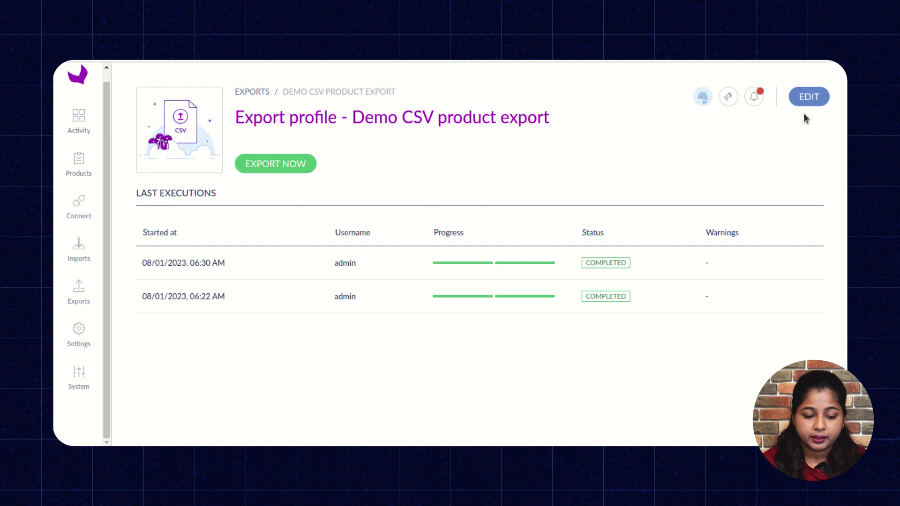
left_click(802, 96)
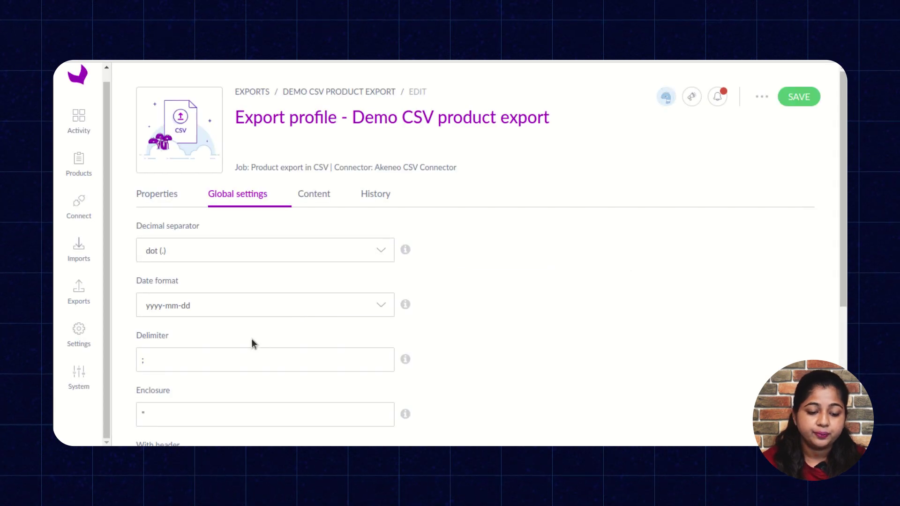
left_click(170, 203)
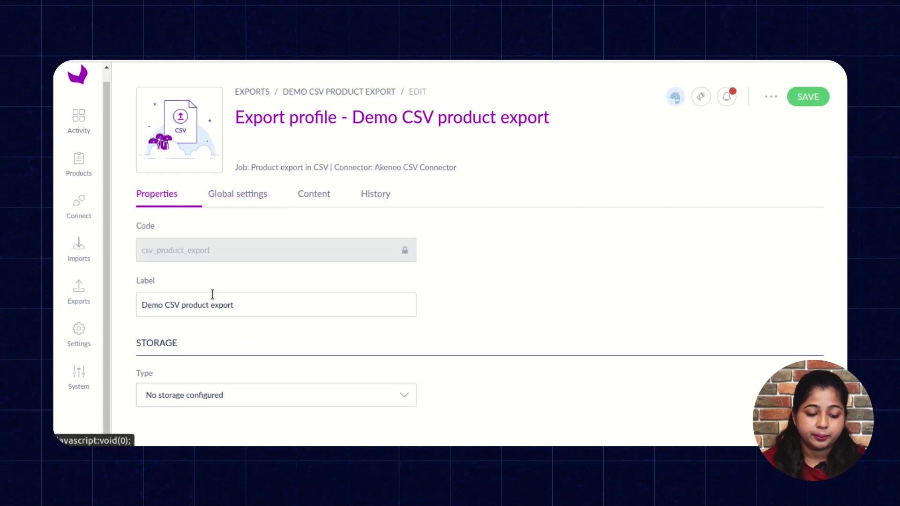
left_click(261, 389)
left_click(227, 365)
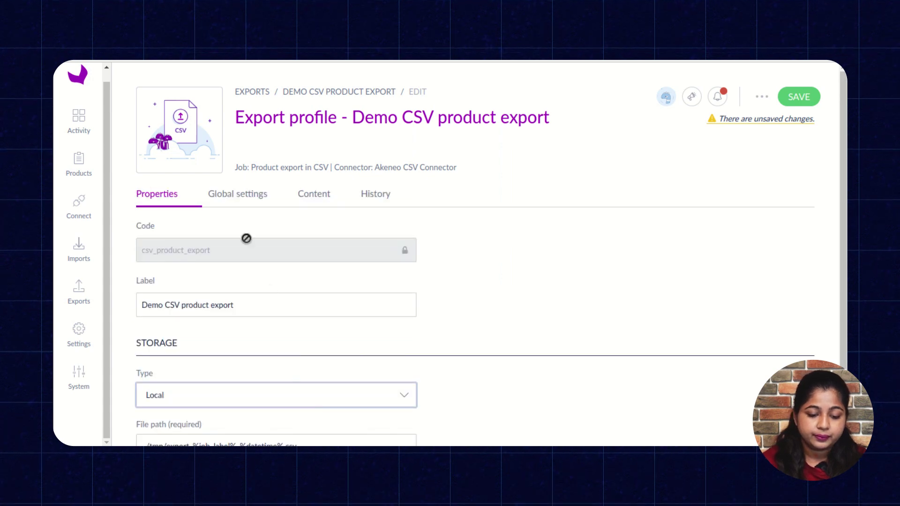
Review the global CSV settings: dot decimals, yyyy-mm-dd dates, semicolon delimiter.
left_click(241, 200)
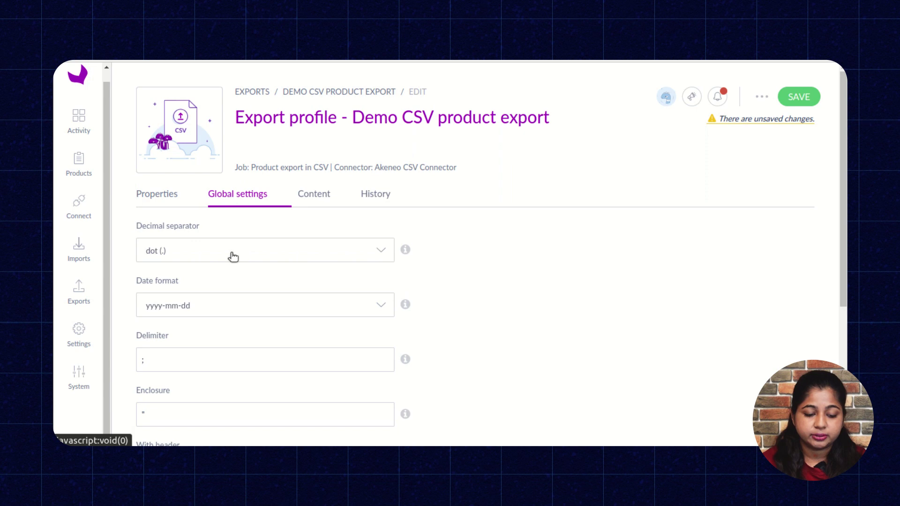
scroll(254, 337, "down", 4)
scroll(255, 337, "up", 1)
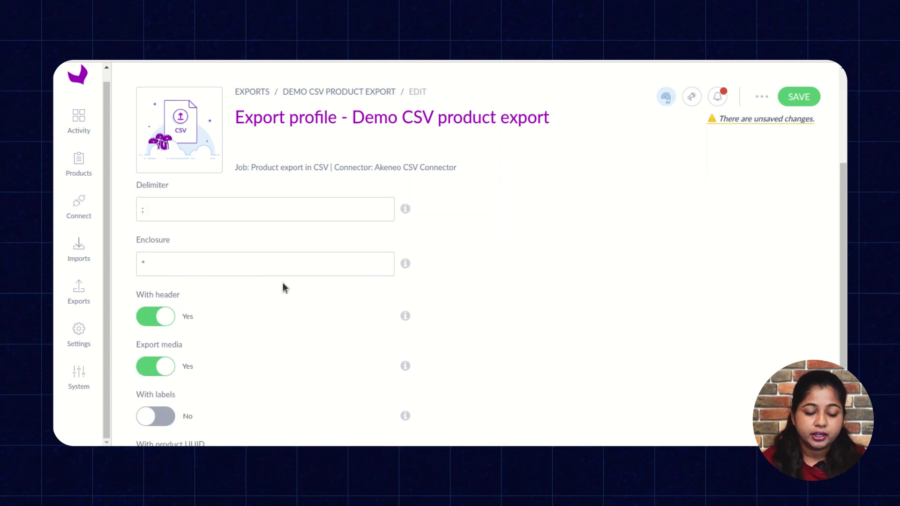
scroll(220, 362, "down", 1)
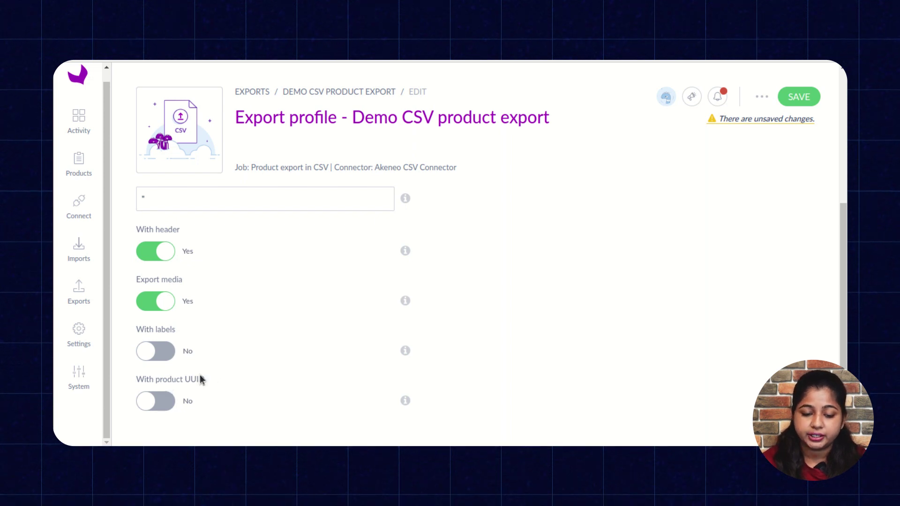
scroll(311, 345, "up", 5)
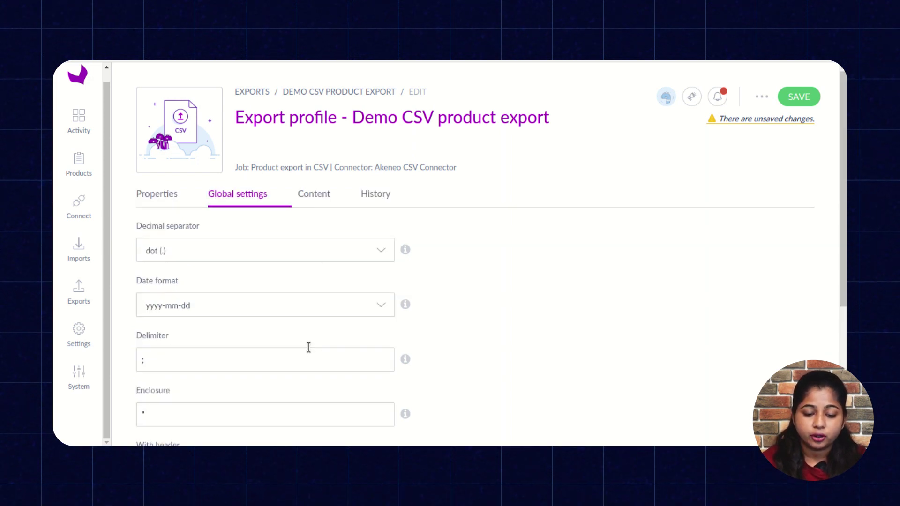
Keep Ecommerce as the channel in the export's Content filters.
left_click(317, 195)
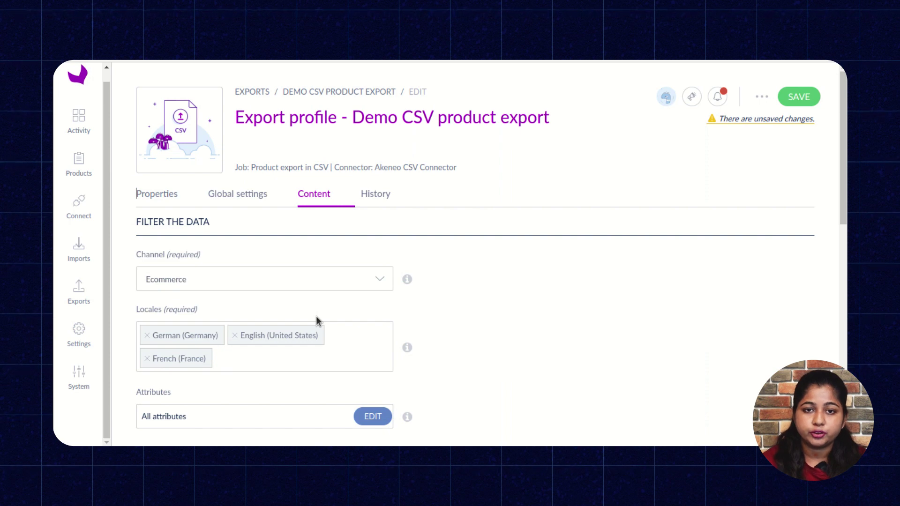
left_click(295, 289)
left_click(507, 290)
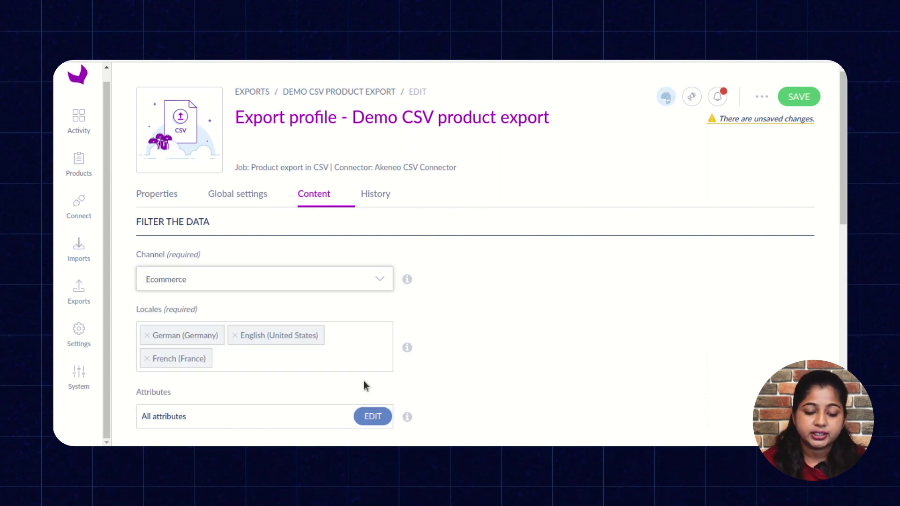
Review the locale, enabled-status and identifier filters, then save the export profile.
scroll(252, 367, "down", 2)
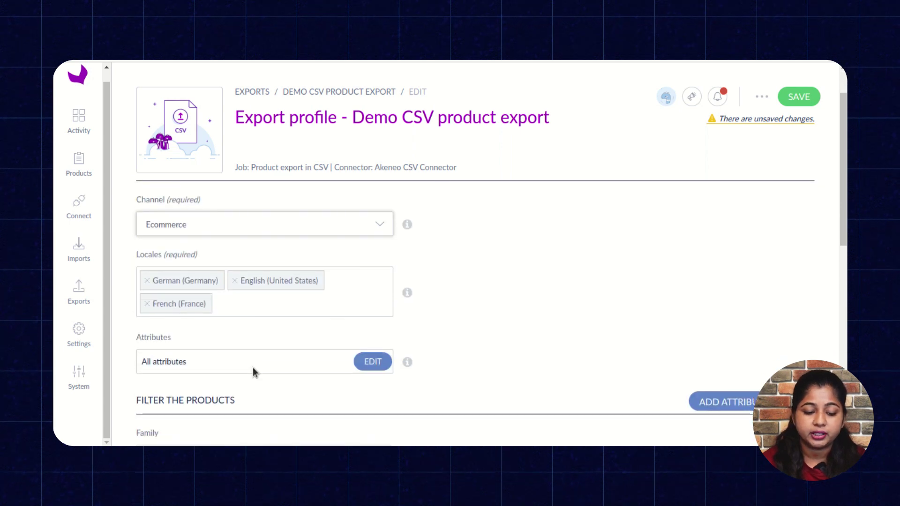
scroll(255, 364, "down", 3)
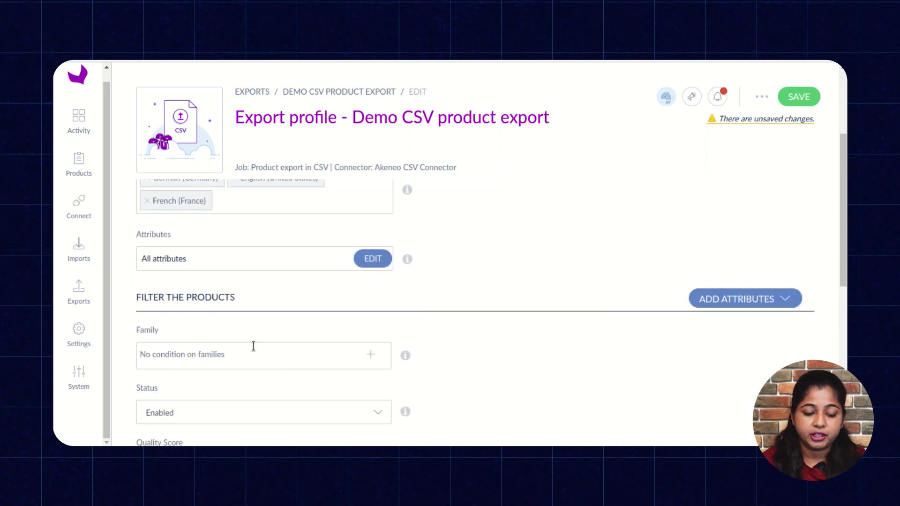
scroll(260, 328, "down", 2)
scroll(285, 342, "down", 1)
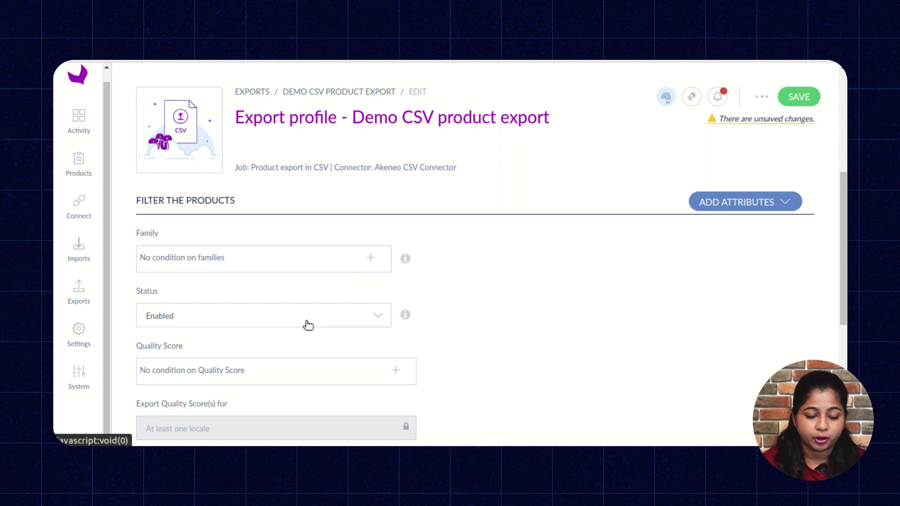
scroll(303, 340, "down", 1)
scroll(304, 335, "down", 1)
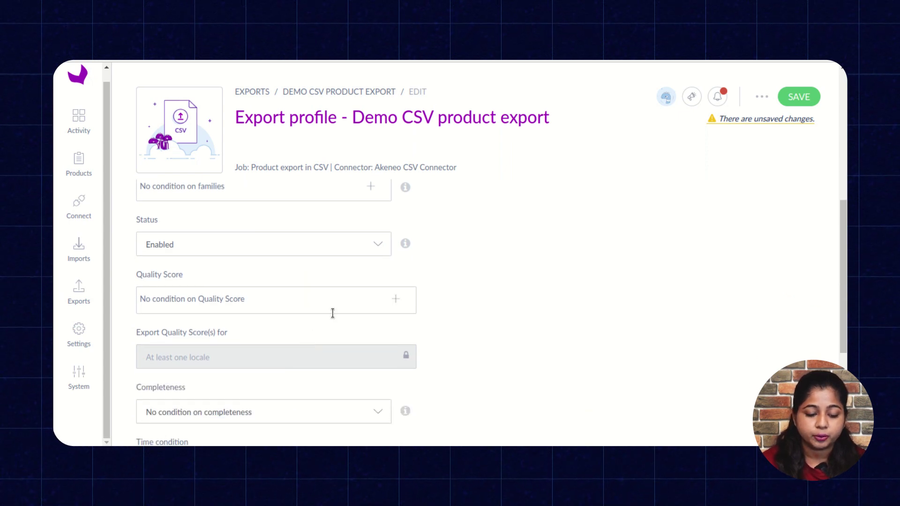
scroll(328, 352, "down", 3)
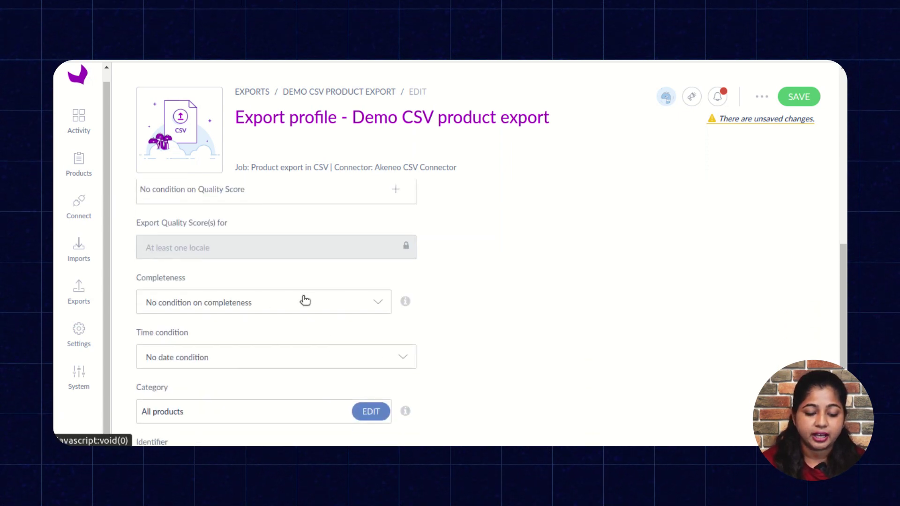
scroll(271, 361, "down", 3)
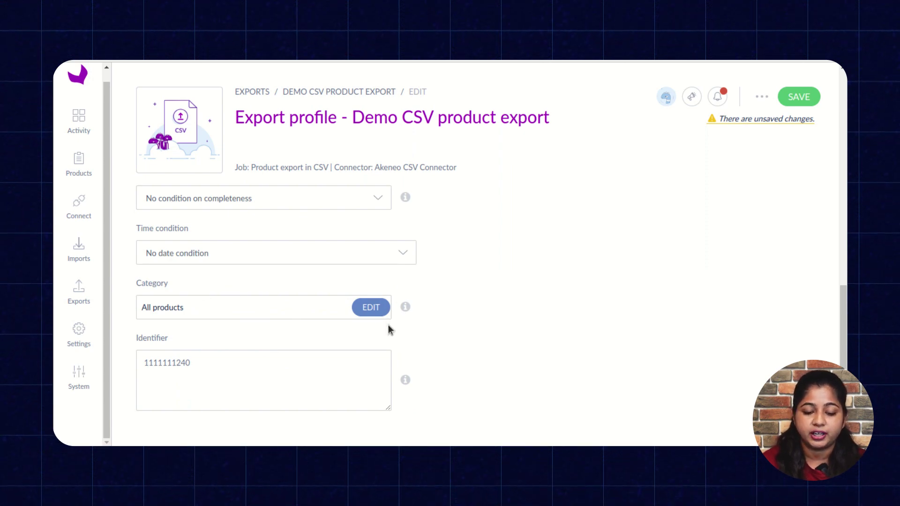
scroll(387, 326, "up", 10)
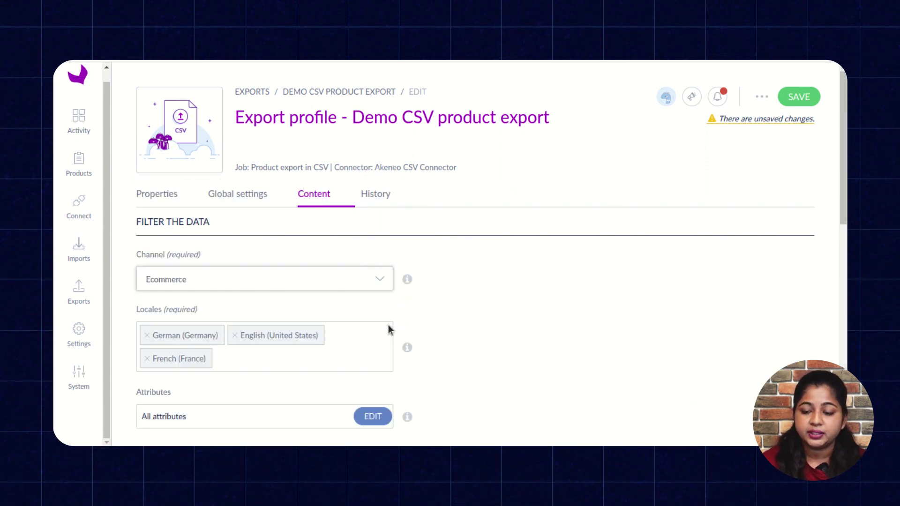
left_click(799, 96)
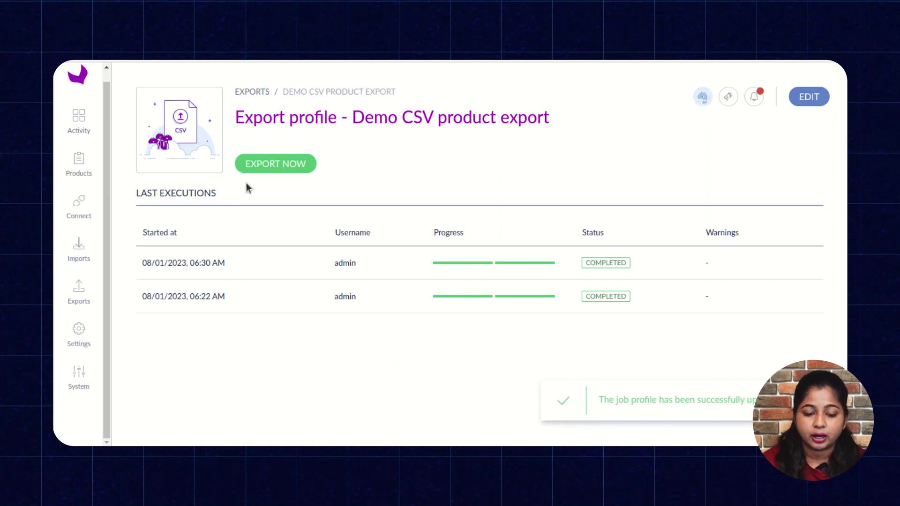